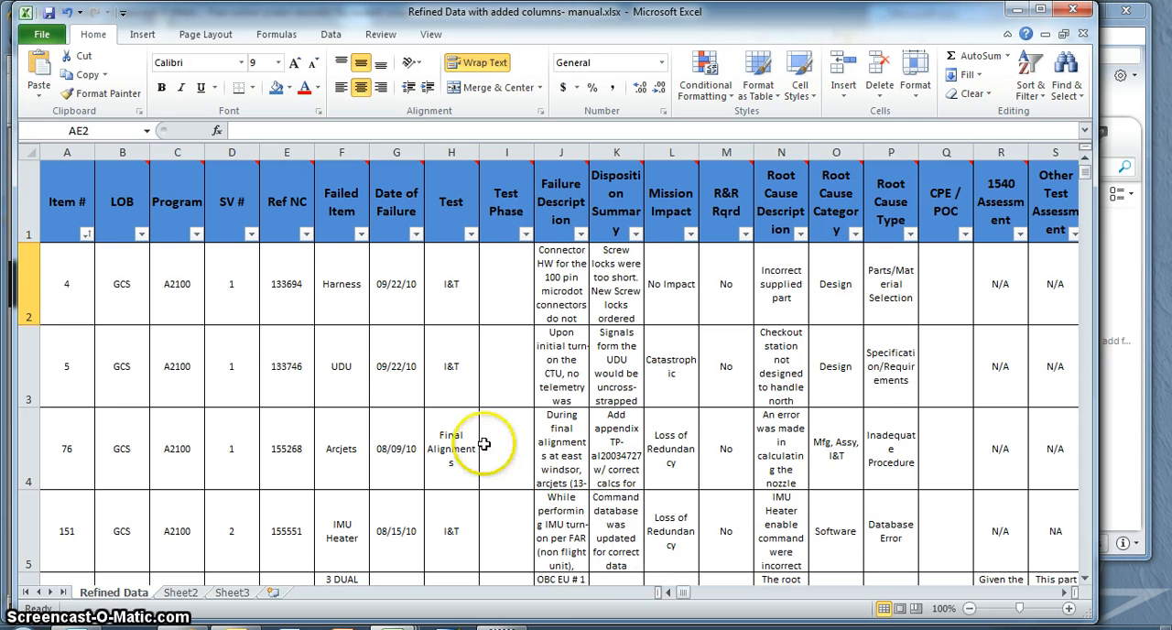
# Create a PivotTable from 'Refined Data'!$A$1:$BK$388 on a new worksheet
pyautogui.click(144, 37)
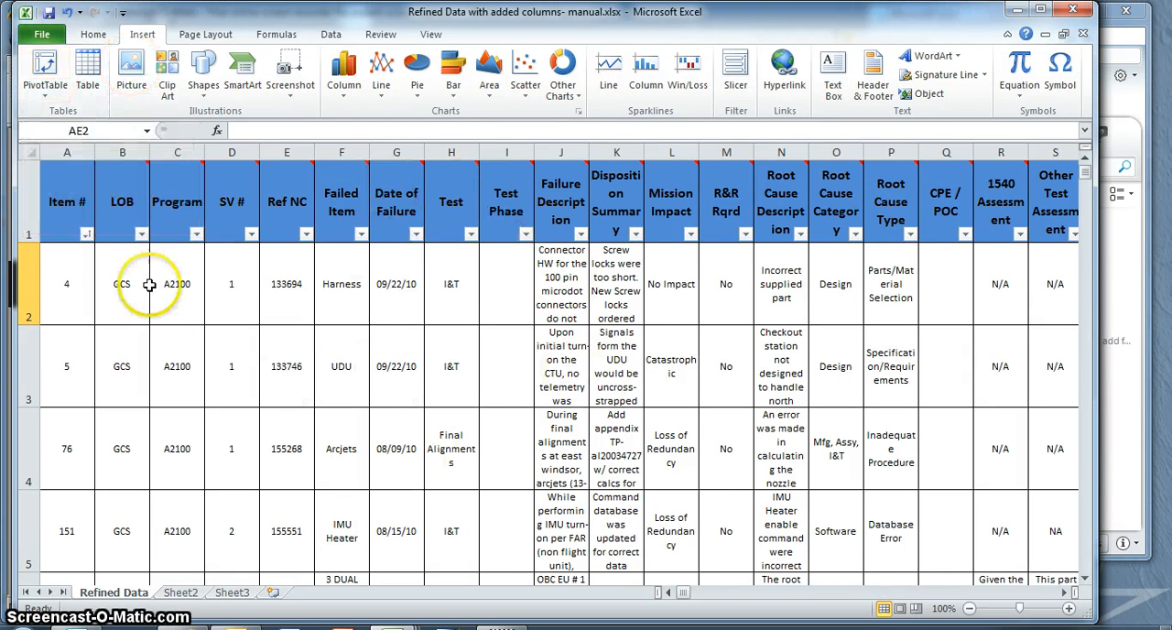
pyautogui.click(46, 72)
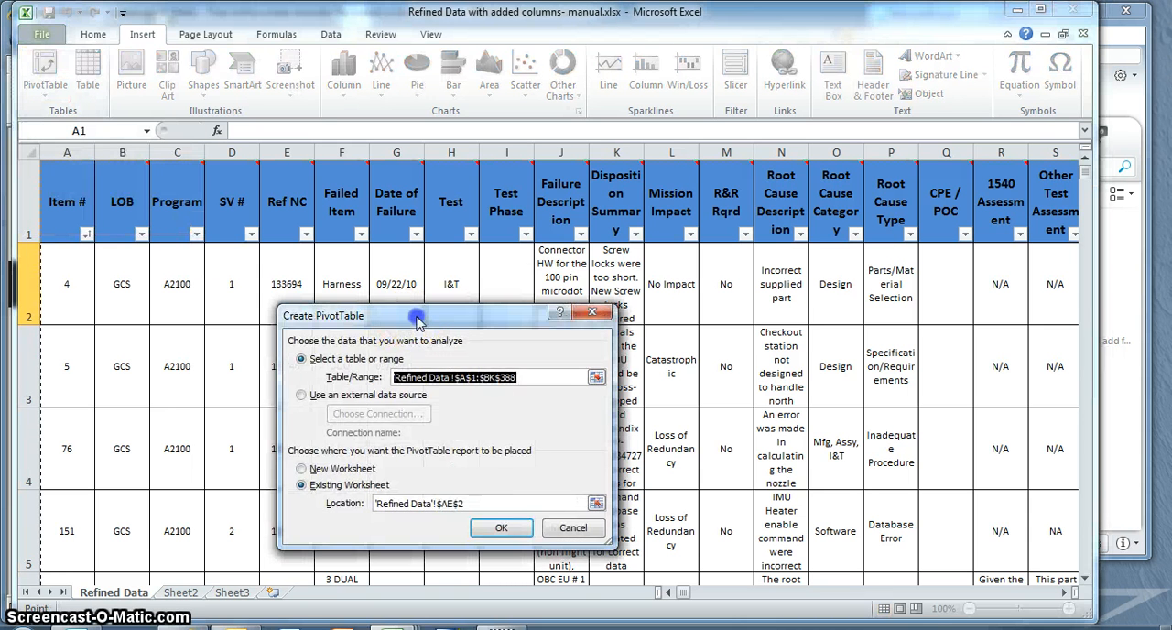
pyautogui.moveTo(416, 320); pyautogui.dragTo(421, 204)
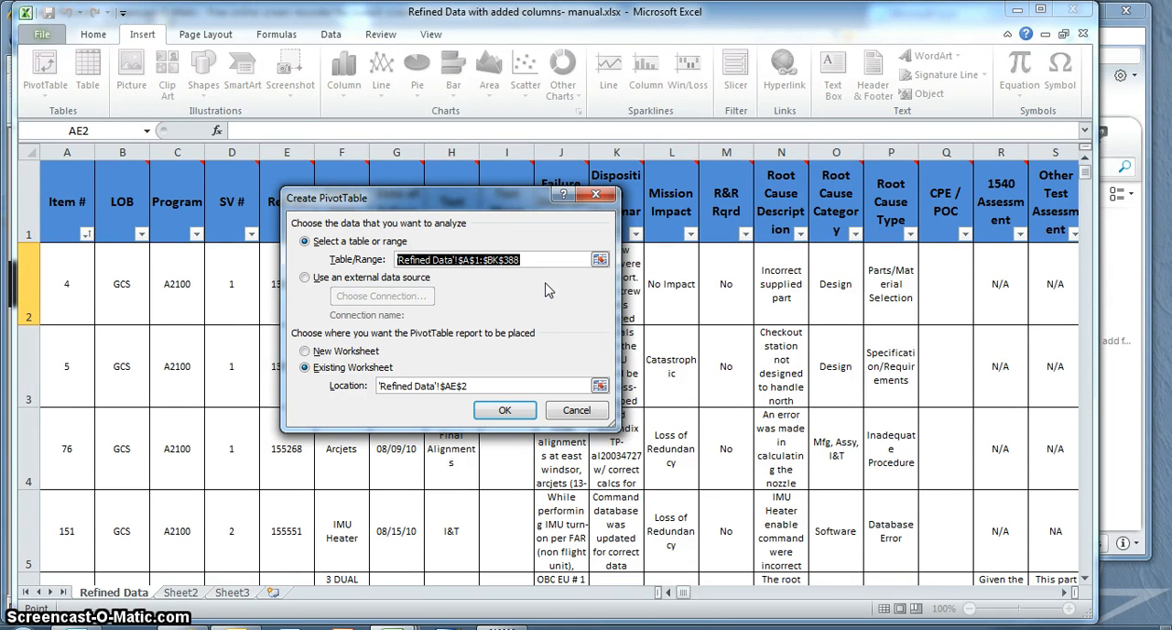
pyautogui.click(305, 352)
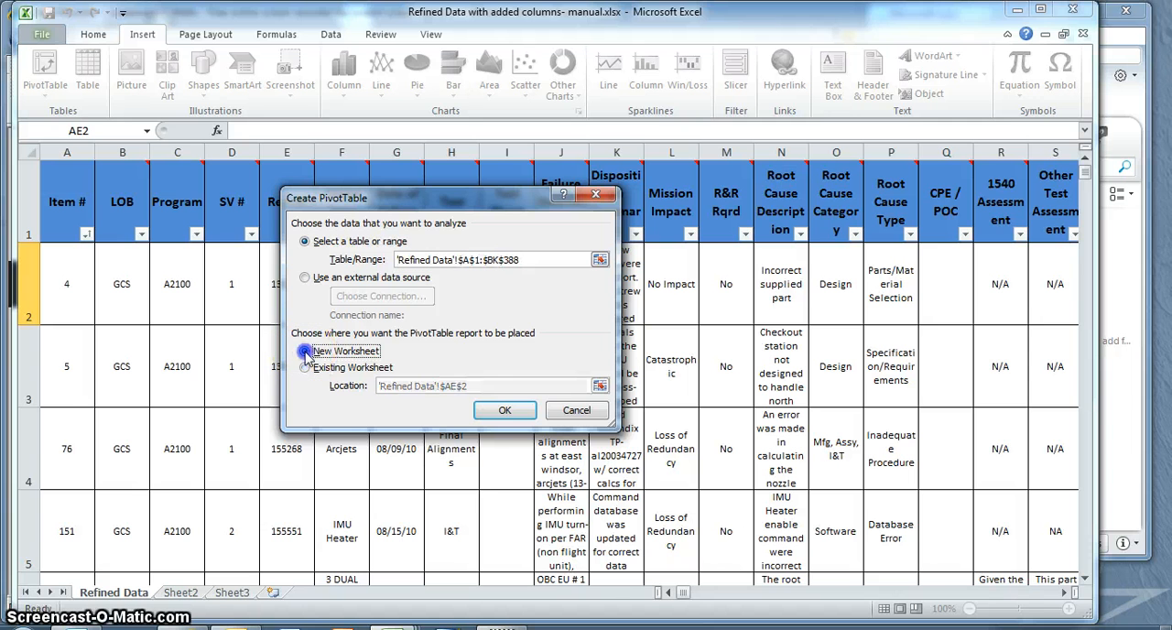
pyautogui.click(504, 412)
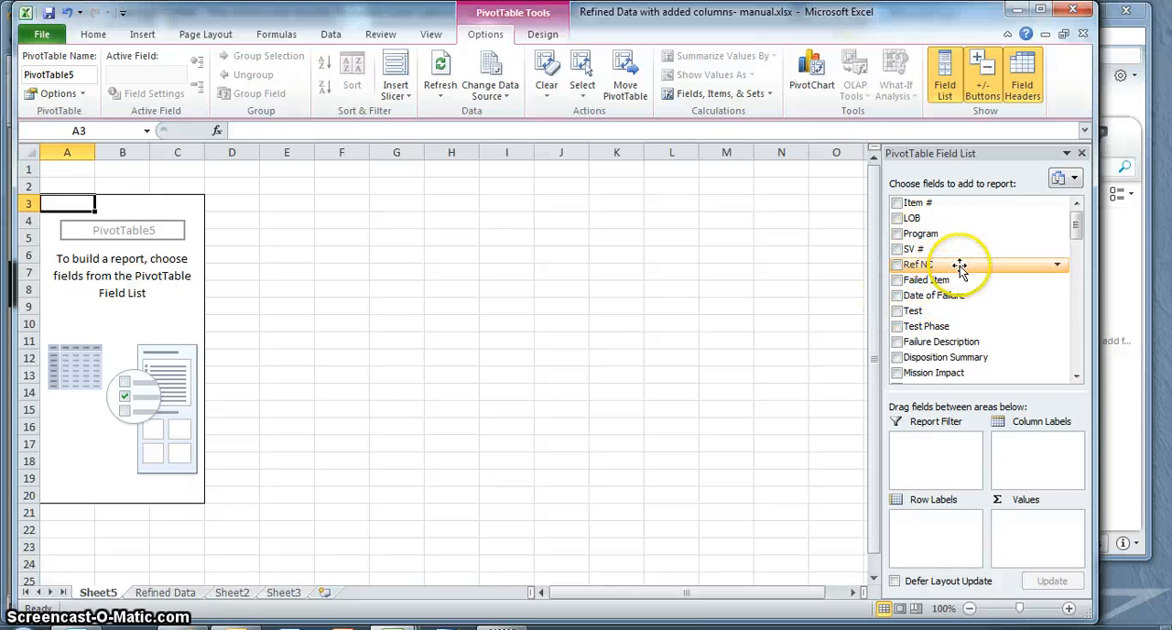
# Lay out the PivotTable with Program as report filter, Mission Impact as row labels and Root Cause Category as column labels
pyautogui.moveTo(932, 236); pyautogui.dragTo(926, 443)
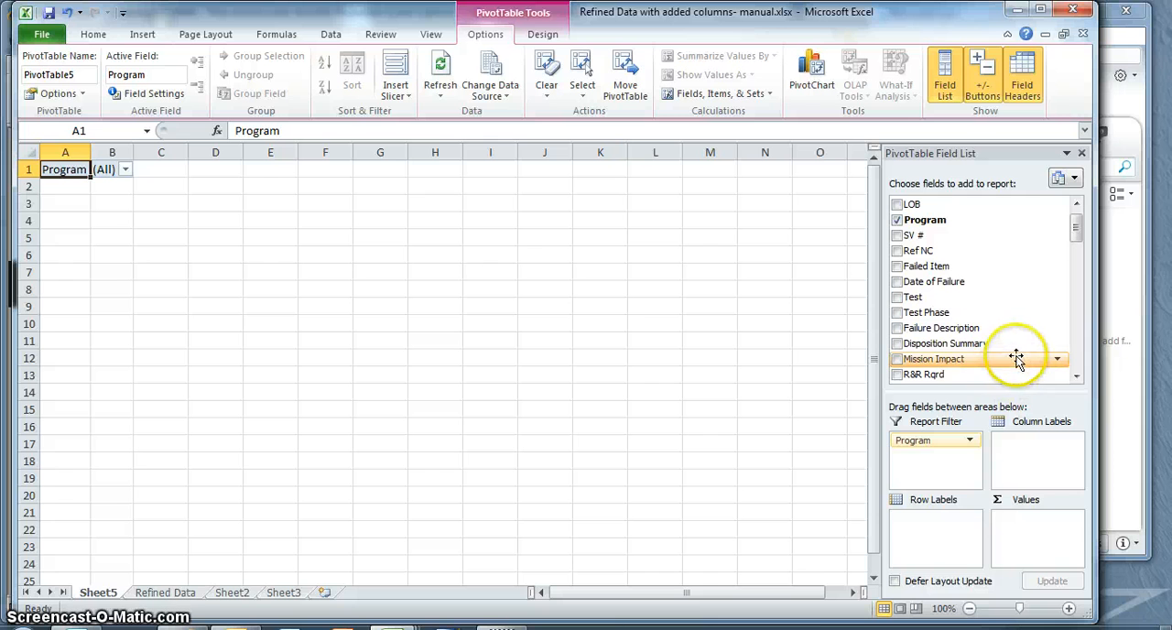
pyautogui.moveTo(965, 359); pyautogui.dragTo(926, 533)
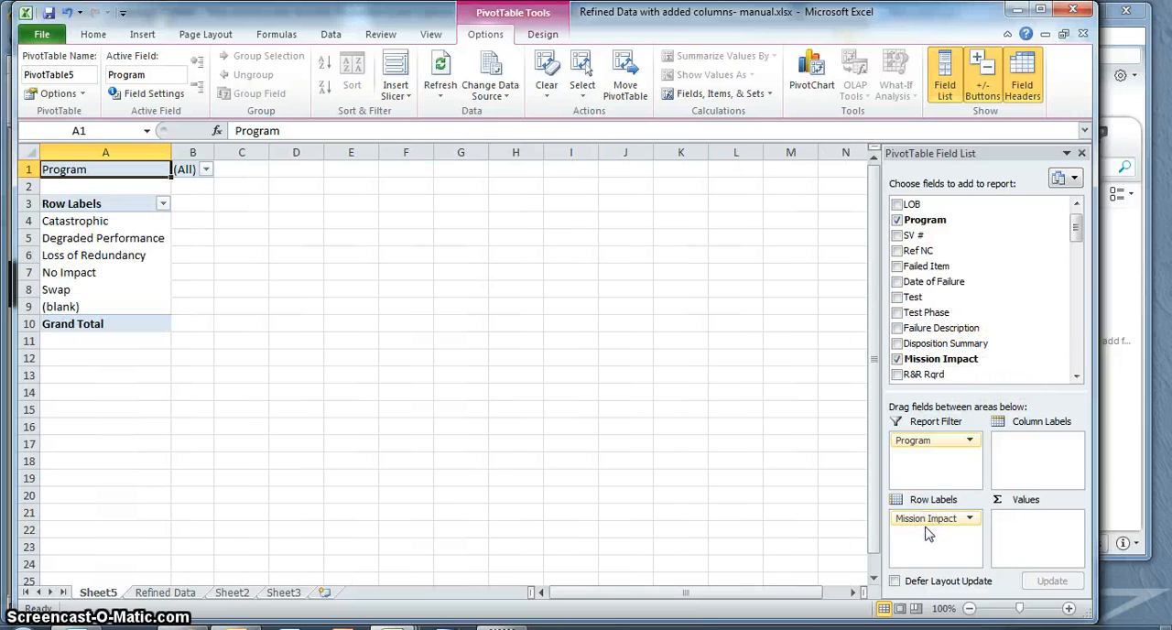
pyautogui.click(1076, 378)
pyautogui.click(1077, 378)
pyautogui.click(1077, 378)
pyautogui.click(1076, 378)
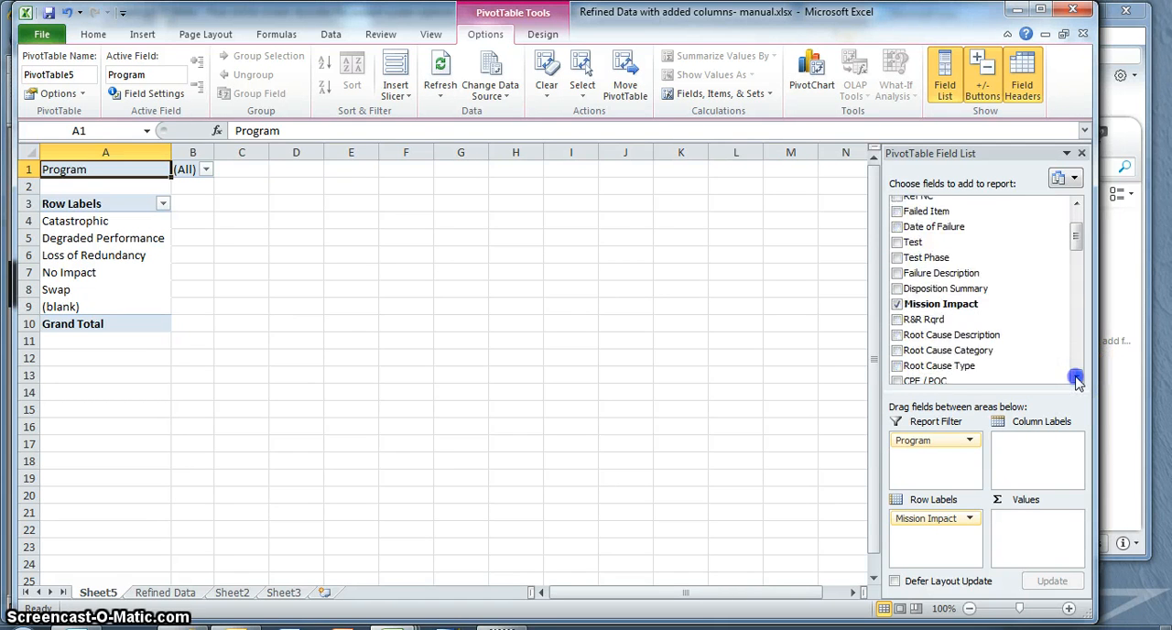
pyautogui.moveTo(968, 353); pyautogui.dragTo(1051, 456)
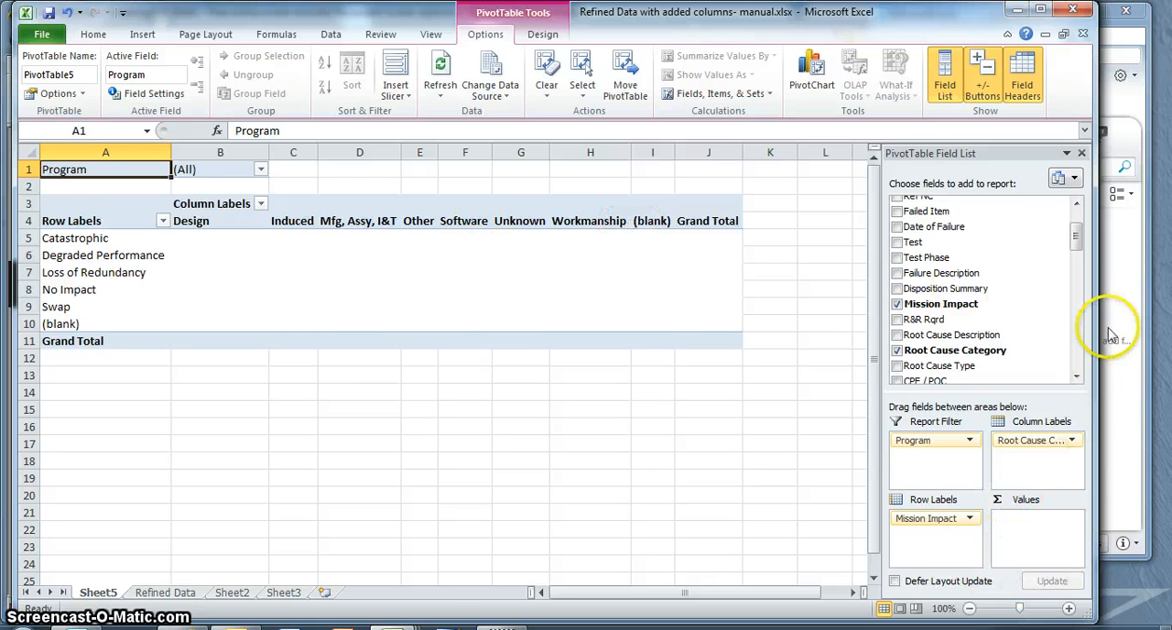
pyautogui.click(1080, 209)
pyautogui.click(1079, 209)
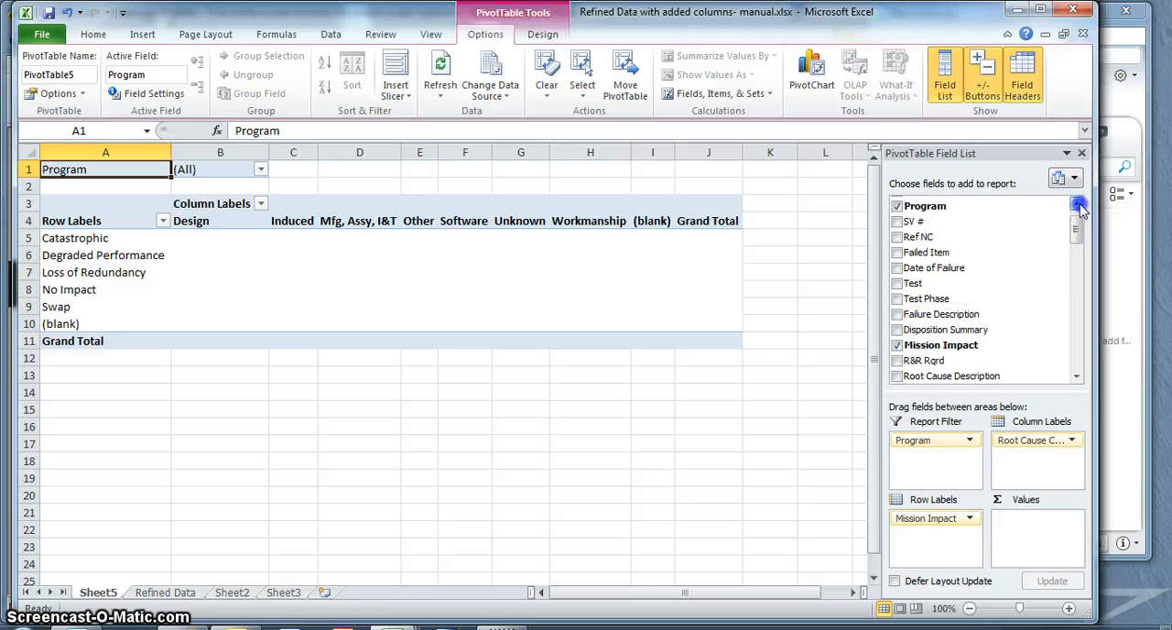
pyautogui.click(1080, 209)
pyautogui.click(904, 203)
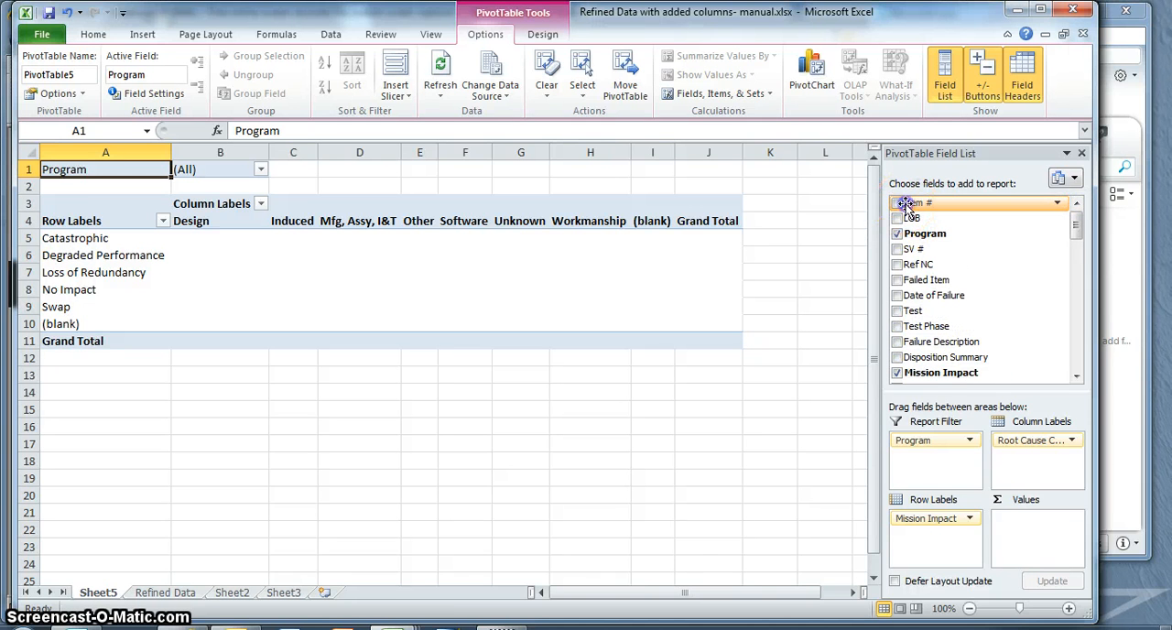
pyautogui.moveTo(904, 203)
pyautogui.mouseDown()
pyautogui.moveTo(1017, 467)
pyautogui.moveTo(1021, 539)
pyautogui.moveTo(1040, 515)
pyautogui.moveTo(981, 504)
pyautogui.moveTo(531, 304)
pyautogui.moveTo(575, 240)
pyautogui.moveTo(483, 318)
pyautogui.moveTo(1073, 524)
pyautogui.mouseUp()
pyautogui.click(1073, 519)
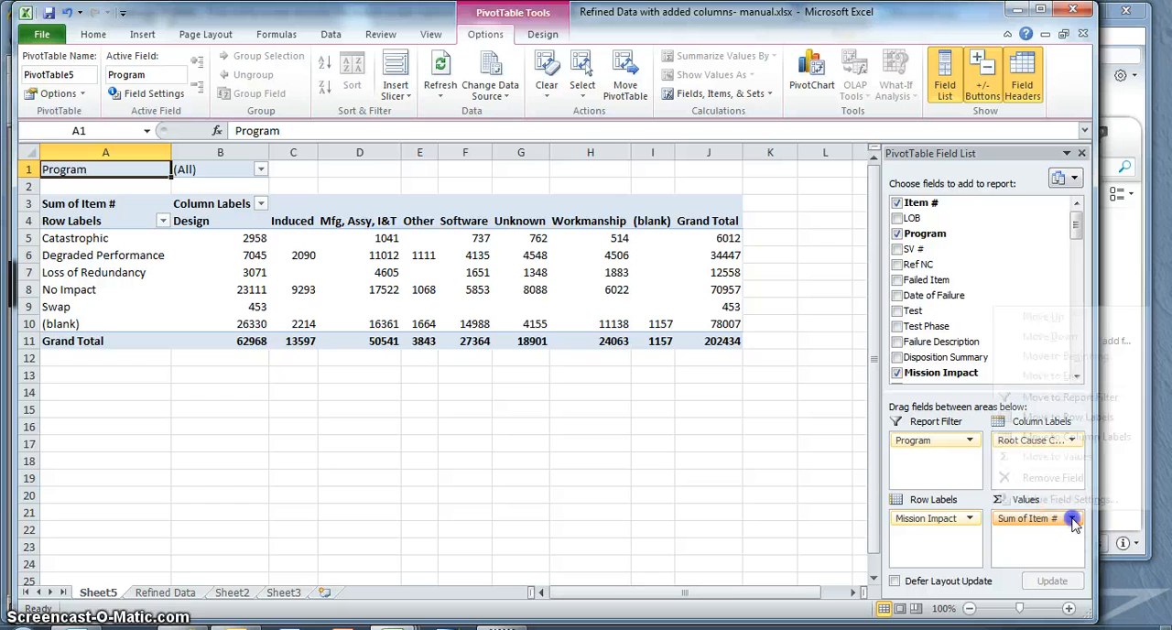
pyautogui.click(1053, 478)
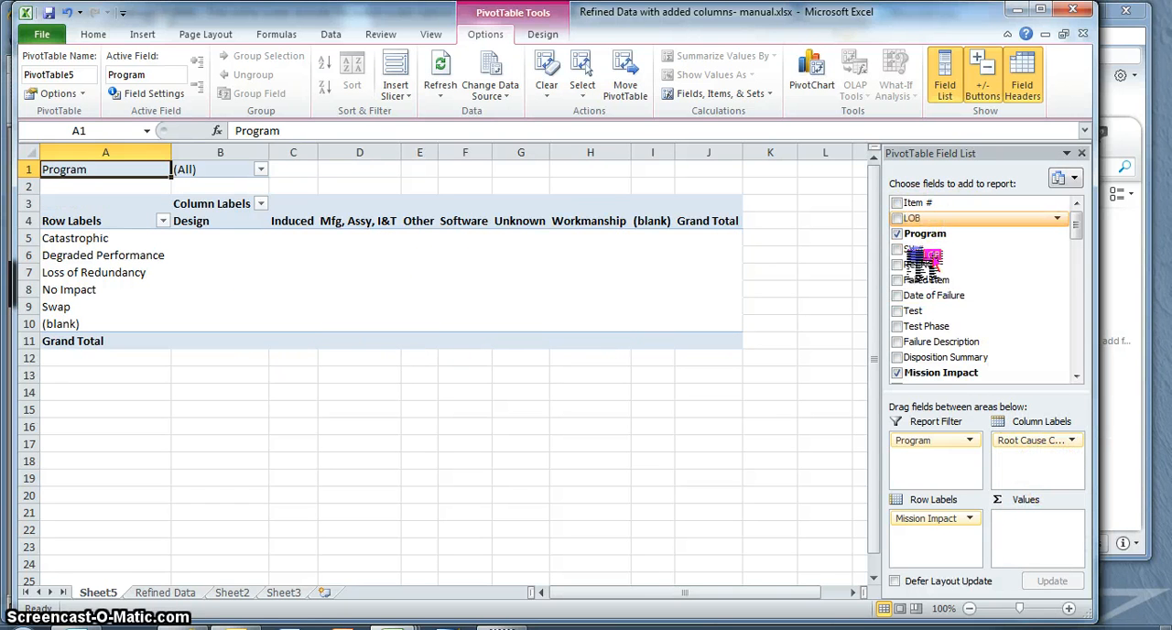
# Add the LOB field to the PivotTable's values as a count
pyautogui.moveTo(921, 263); pyautogui.dragTo(1017, 528)
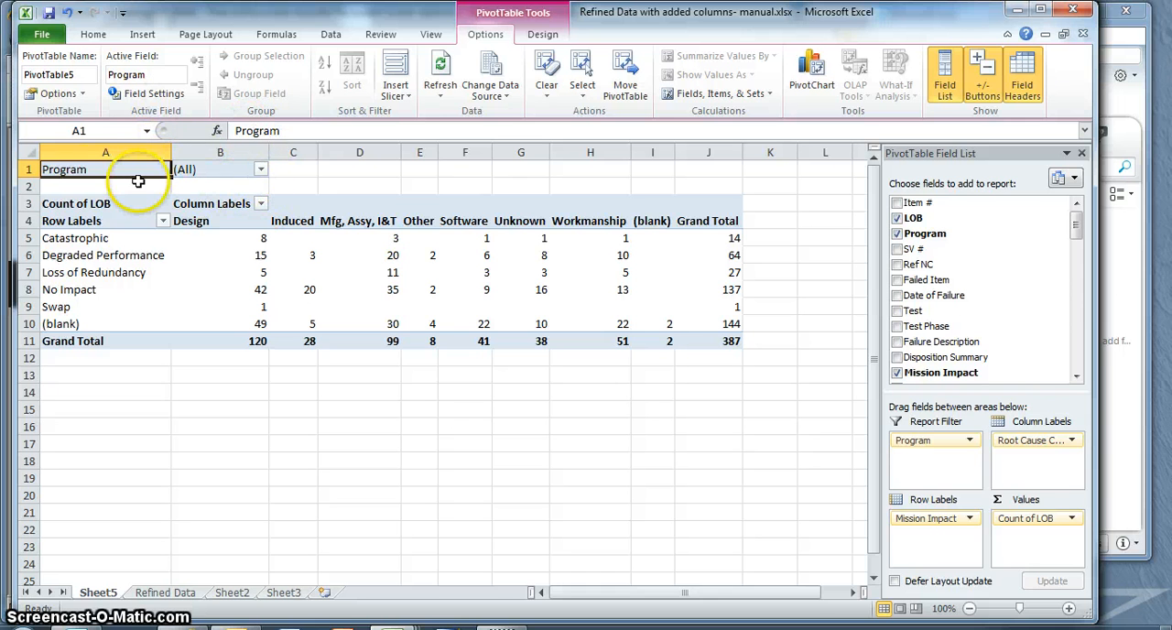
# Try filtering the PivotTable to the AEHF program and restore the Program filter to (All)
pyautogui.click(261, 172)
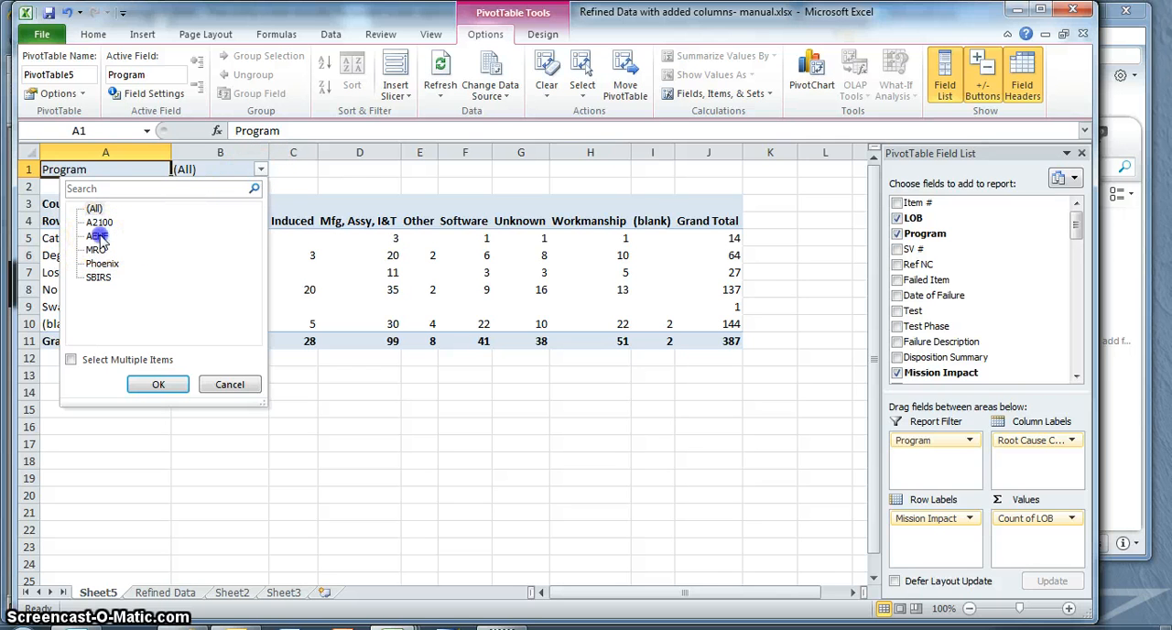
pyautogui.click(143, 383)
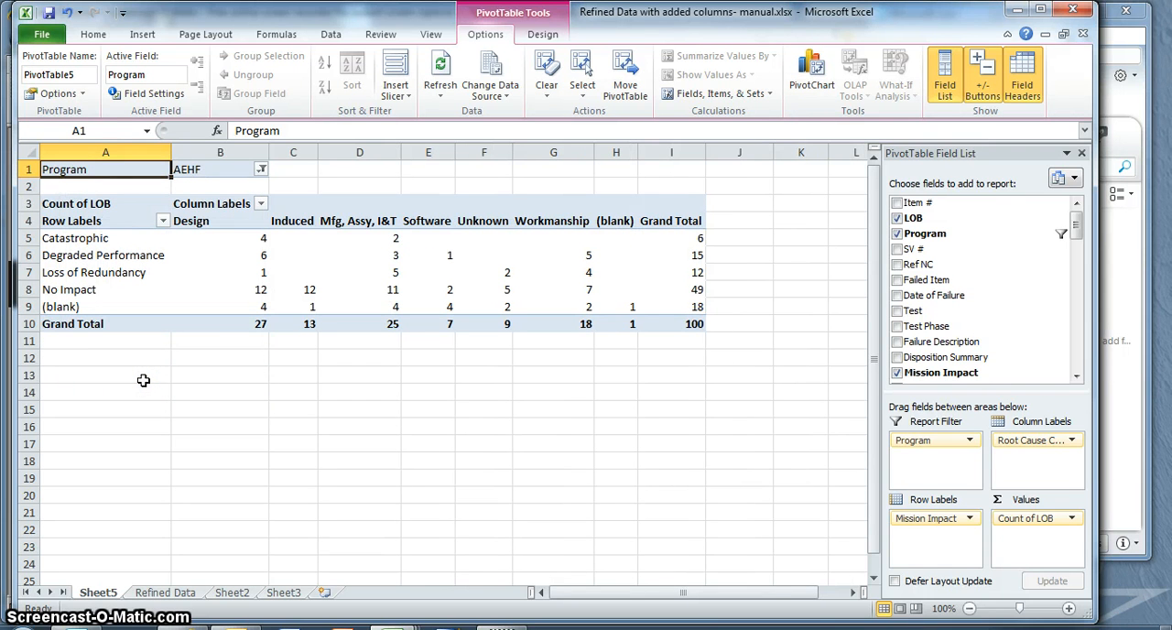
pyautogui.click(263, 169)
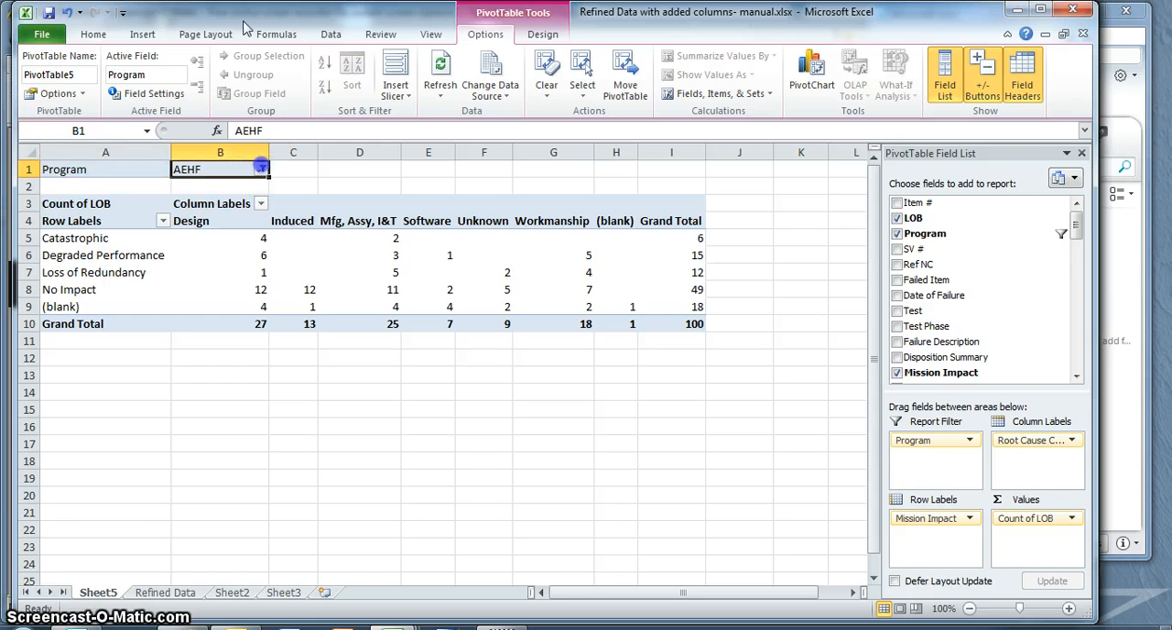
pyautogui.click(260, 169)
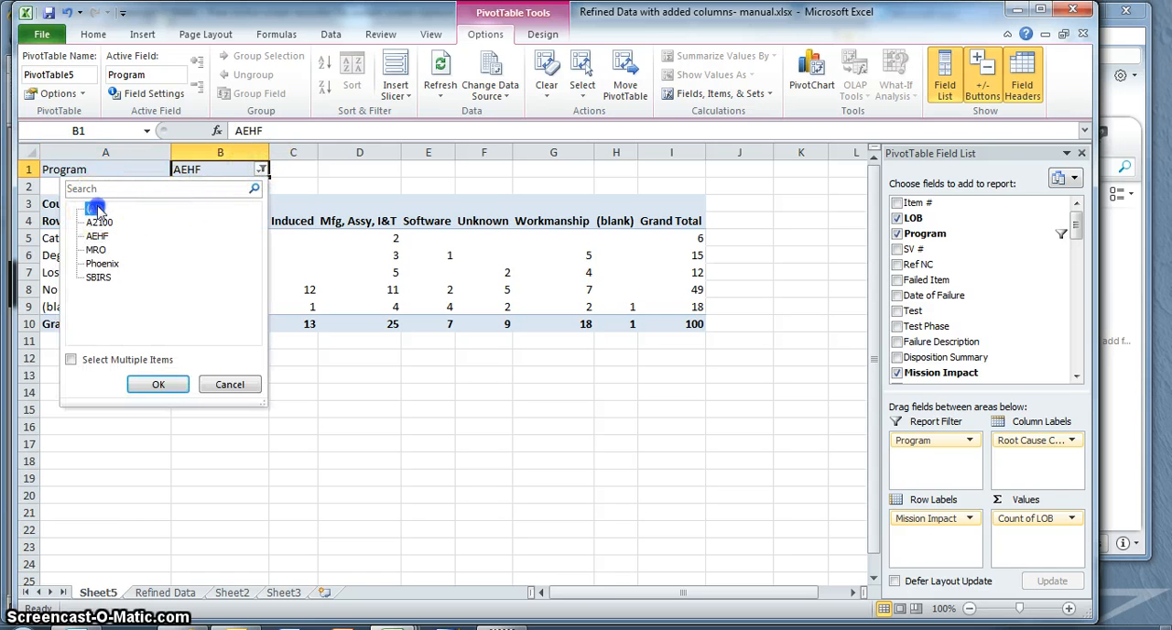
pyautogui.click(159, 384)
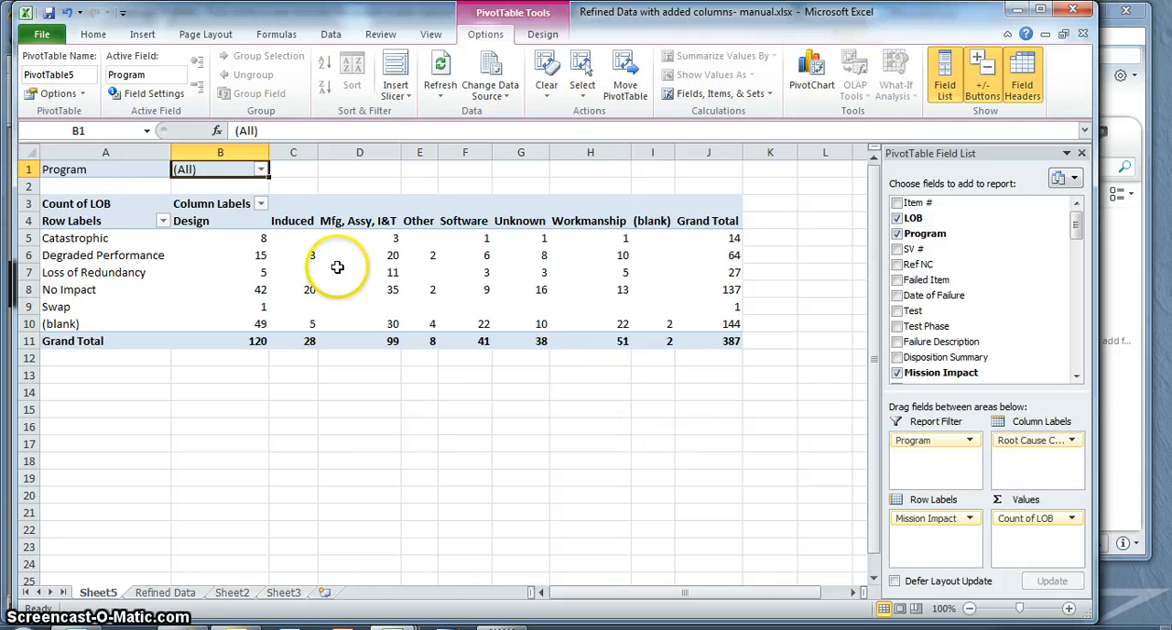
# Insert a 3-D stacked column chart of the PivotTable, enlarge it and place it beside the table
pyautogui.click(138, 35)
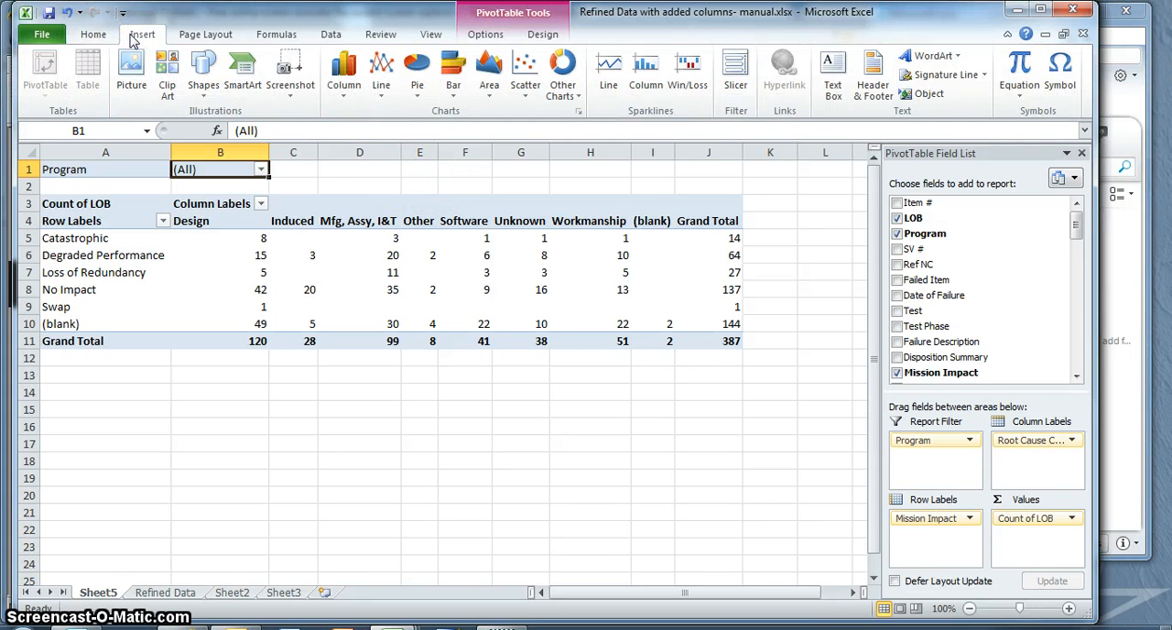
pyautogui.click(344, 71)
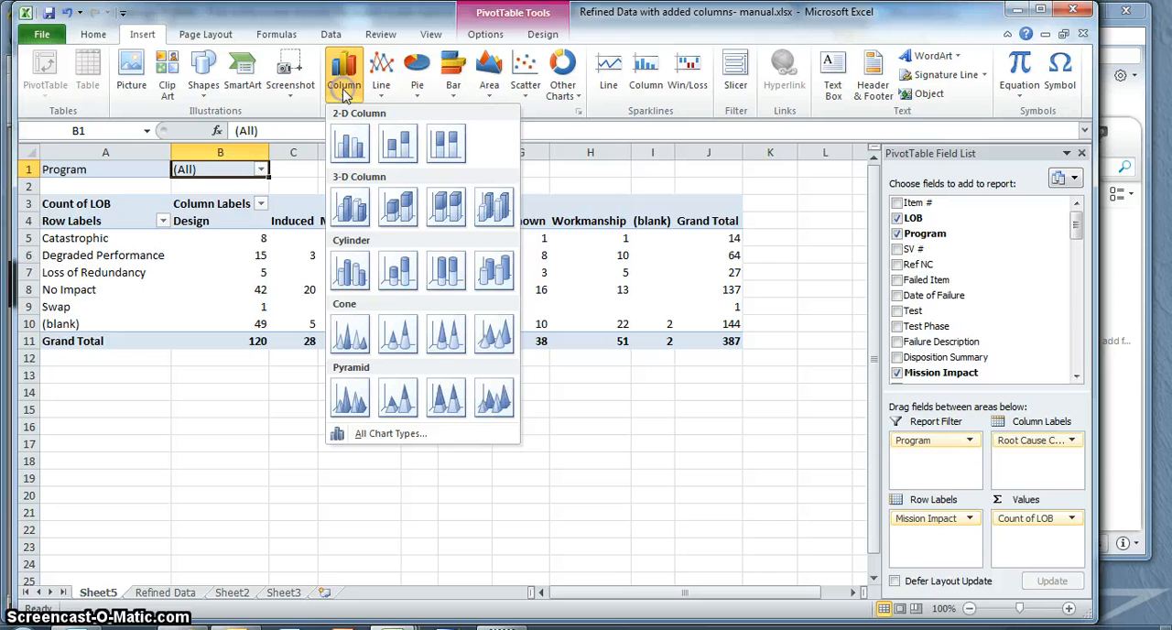
pyautogui.click(399, 210)
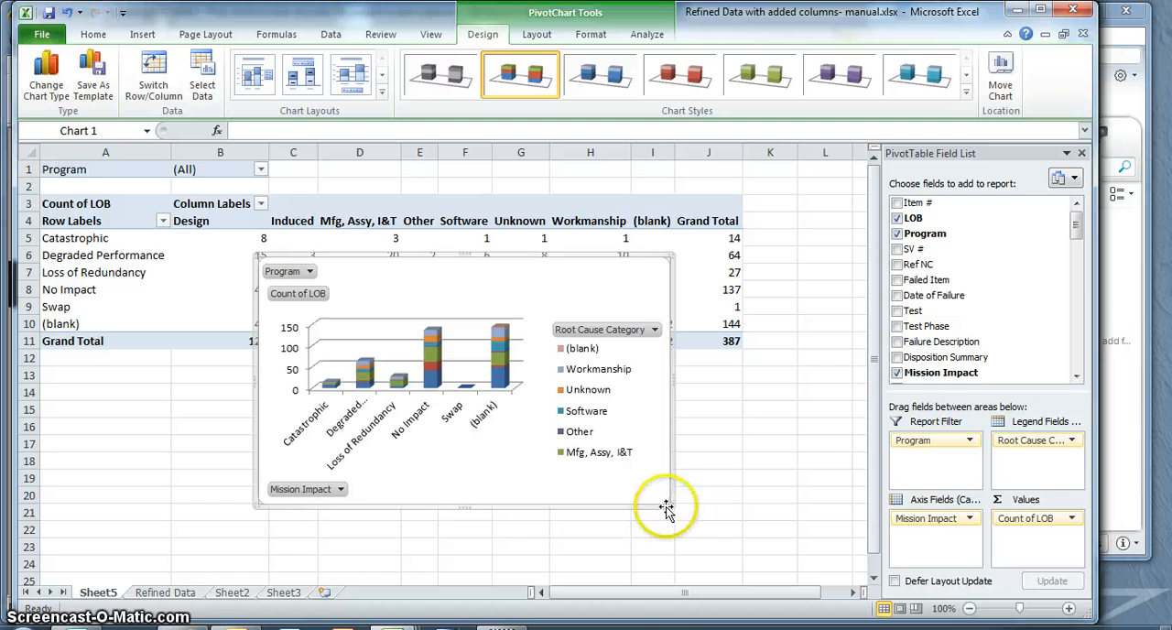
pyautogui.moveTo(665, 499); pyautogui.dragTo(1020, 604)
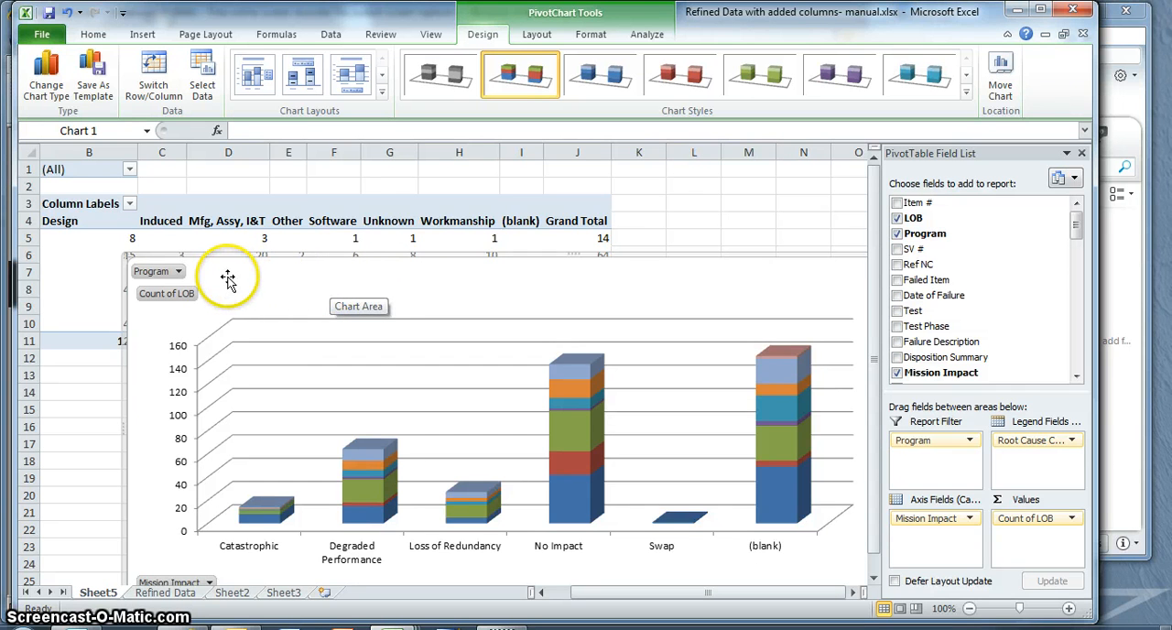
pyautogui.moveTo(230, 277); pyautogui.dragTo(717, 209)
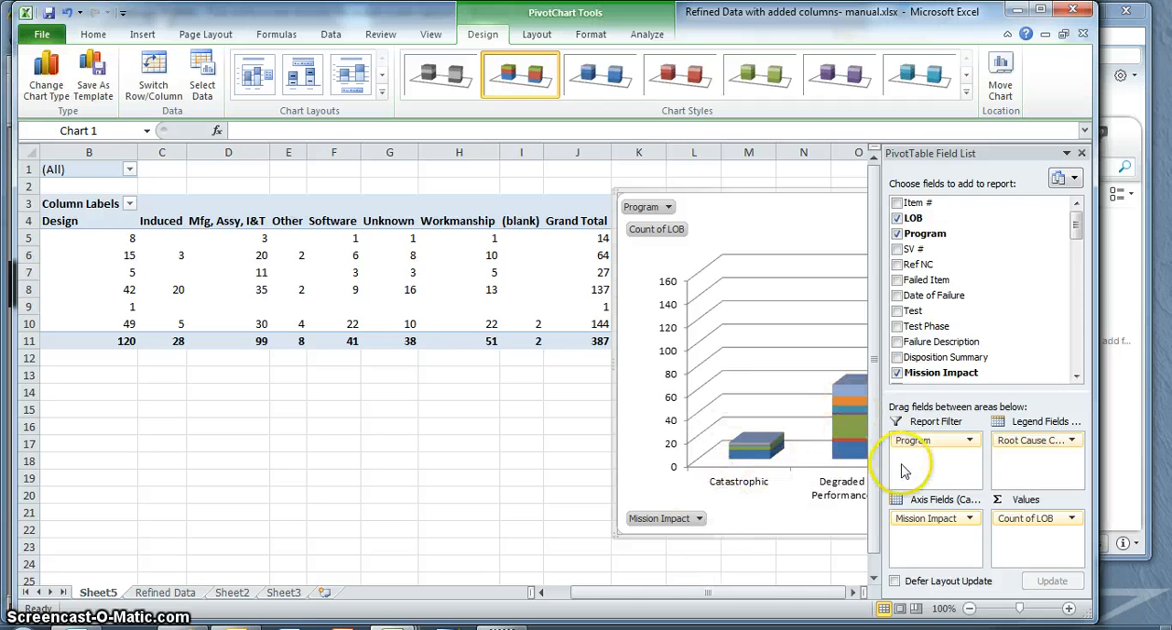
# Swap the chart fields so Root Cause Category is the axis and Mission Impact the legend, and move the chart closer to the table
pyautogui.moveTo(1030, 443)
pyautogui.mouseDown()
pyautogui.moveTo(953, 540)
pyautogui.moveTo(936, 538)
pyautogui.moveTo(1032, 450)
pyautogui.mouseUp()
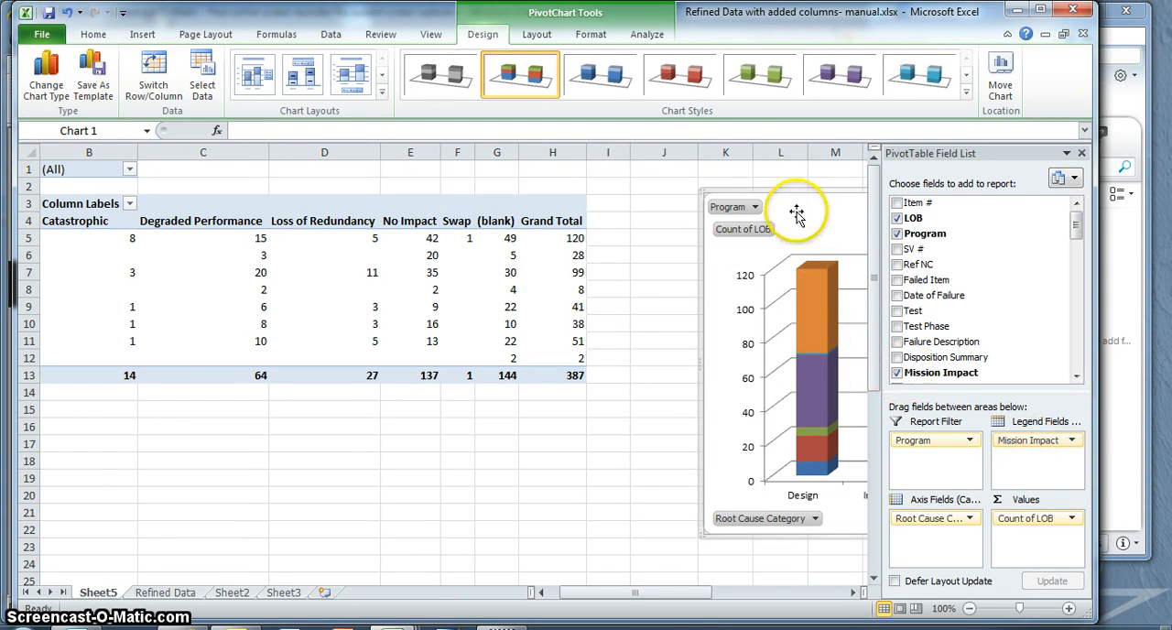
pyautogui.moveTo(793, 210); pyautogui.dragTo(693, 202)
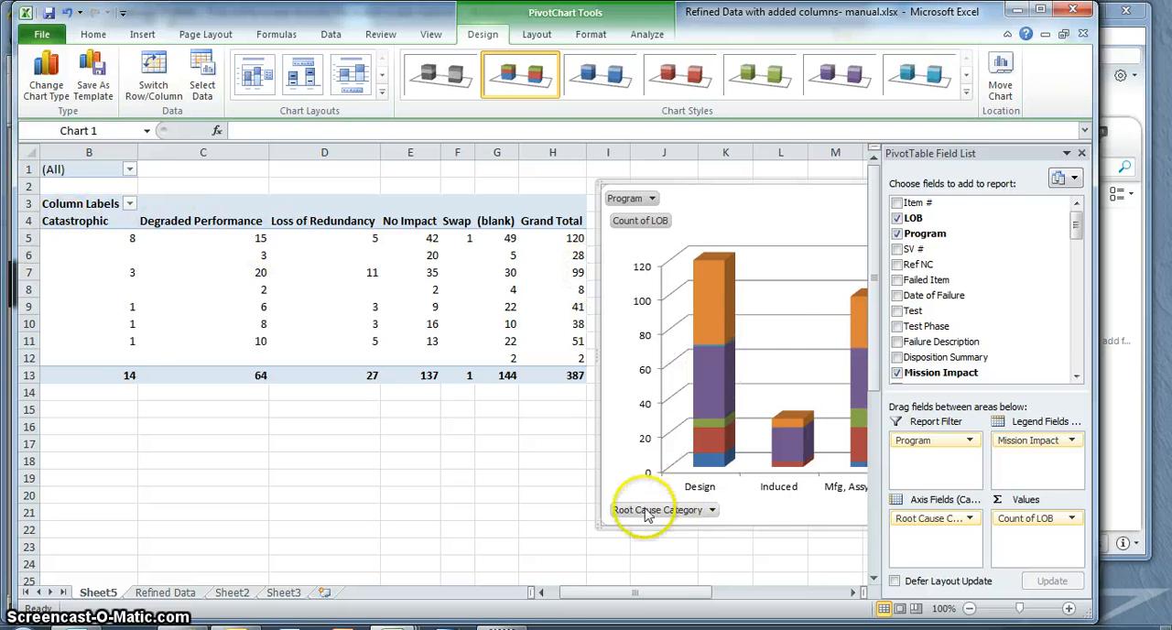
pyautogui.click(852, 593)
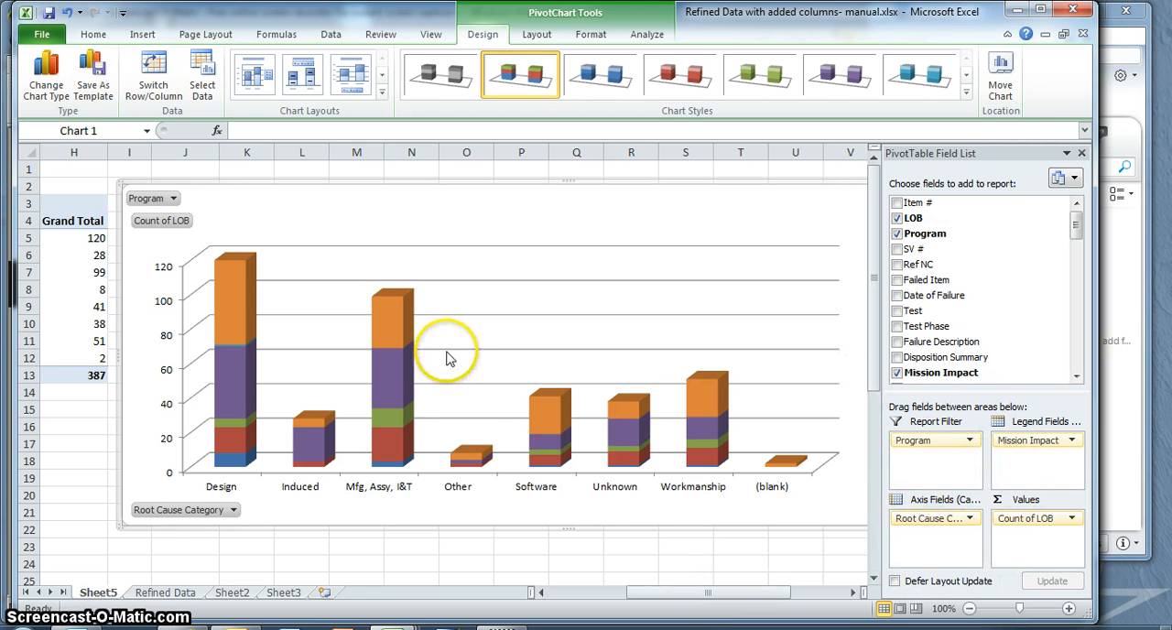
pyautogui.moveTo(653, 599); pyautogui.dragTo(555, 594)
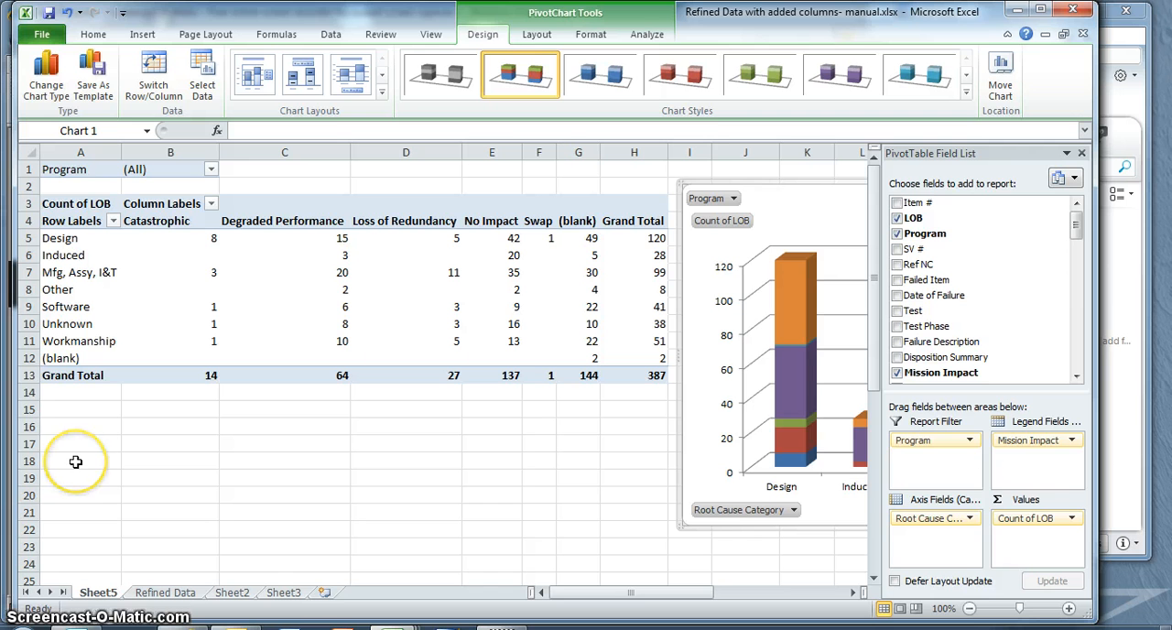
# Create a second PivotTable from 'Refined Data'!$A$1:$BK$388 at cell A25 of Sheet5
pyautogui.click(69, 577)
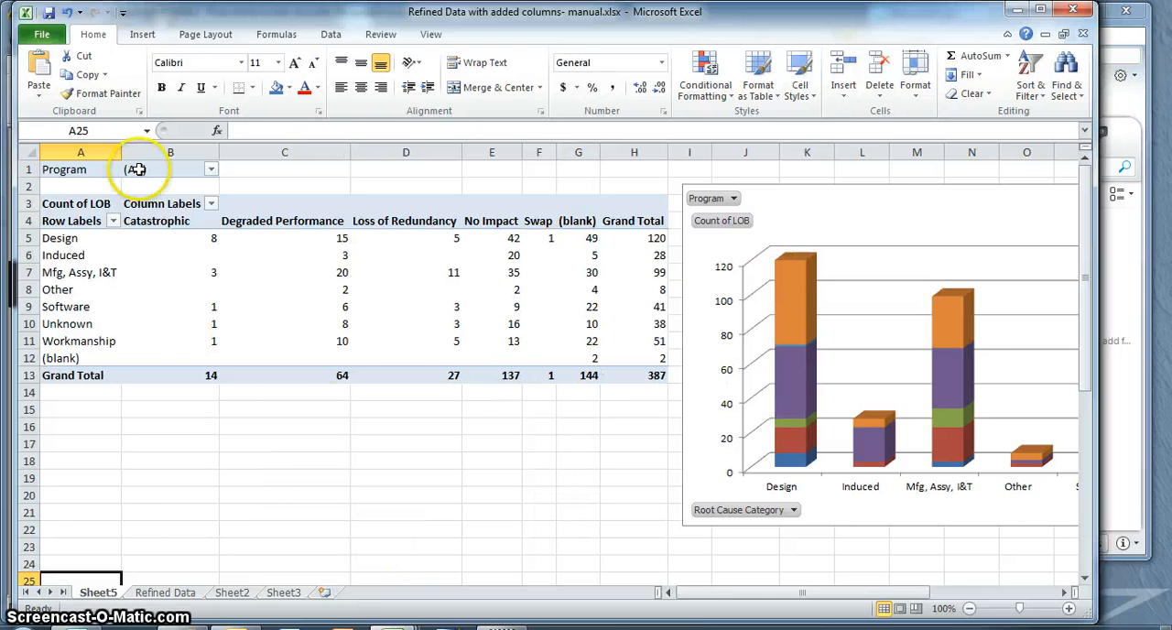
pyautogui.click(145, 35)
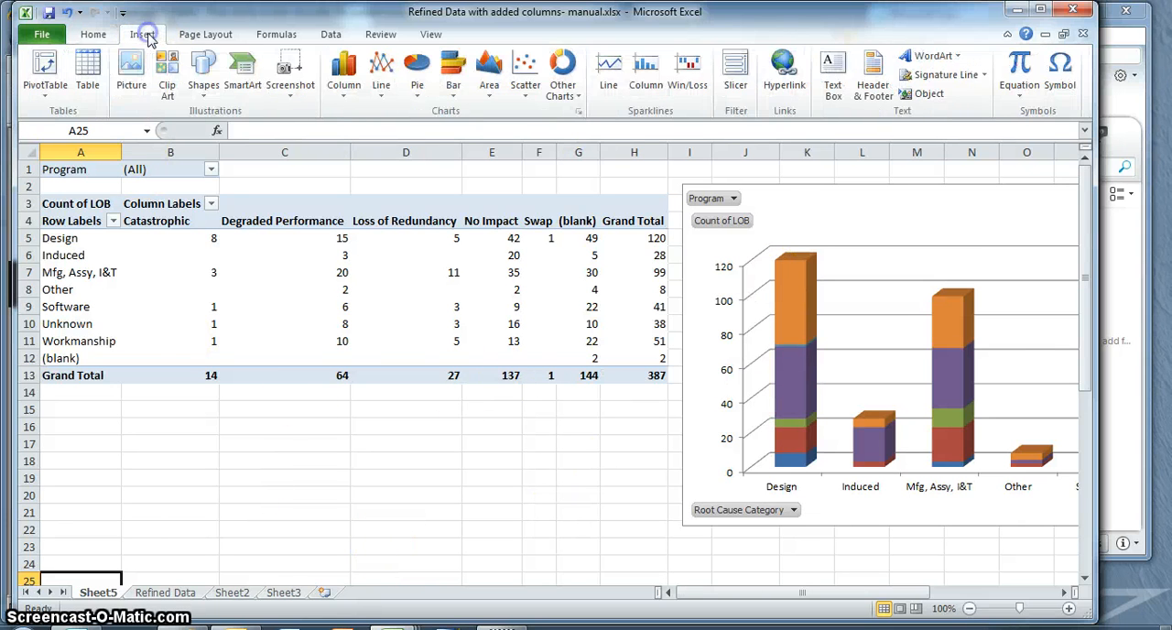
pyautogui.click(38, 73)
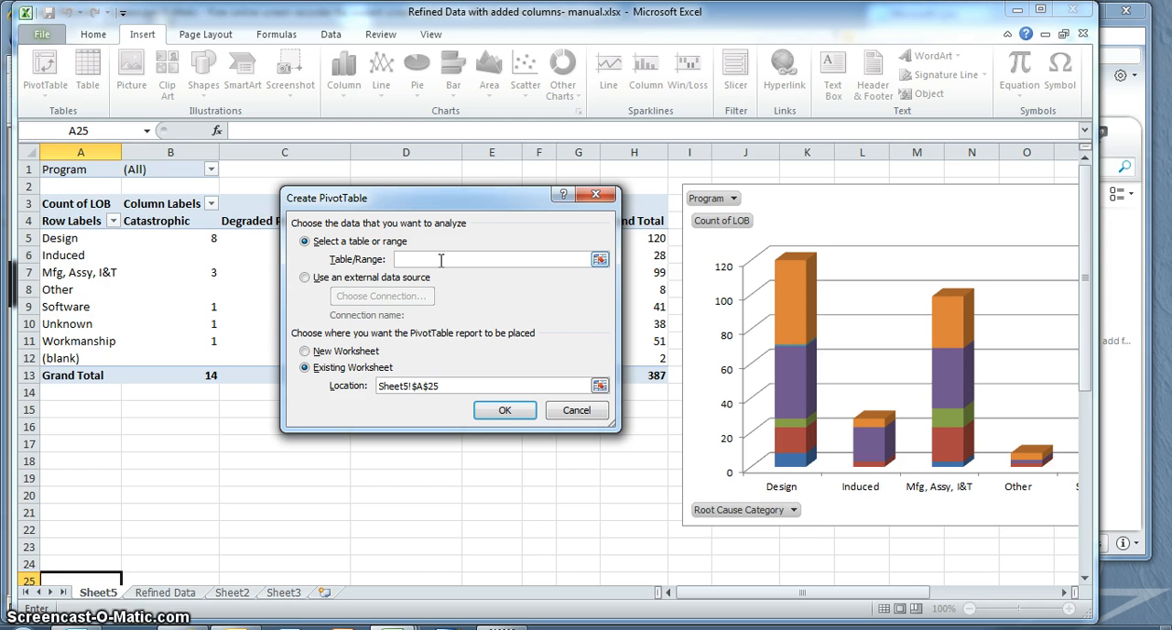
pyautogui.write("'Refined Data'!$A$1:$BK$388")
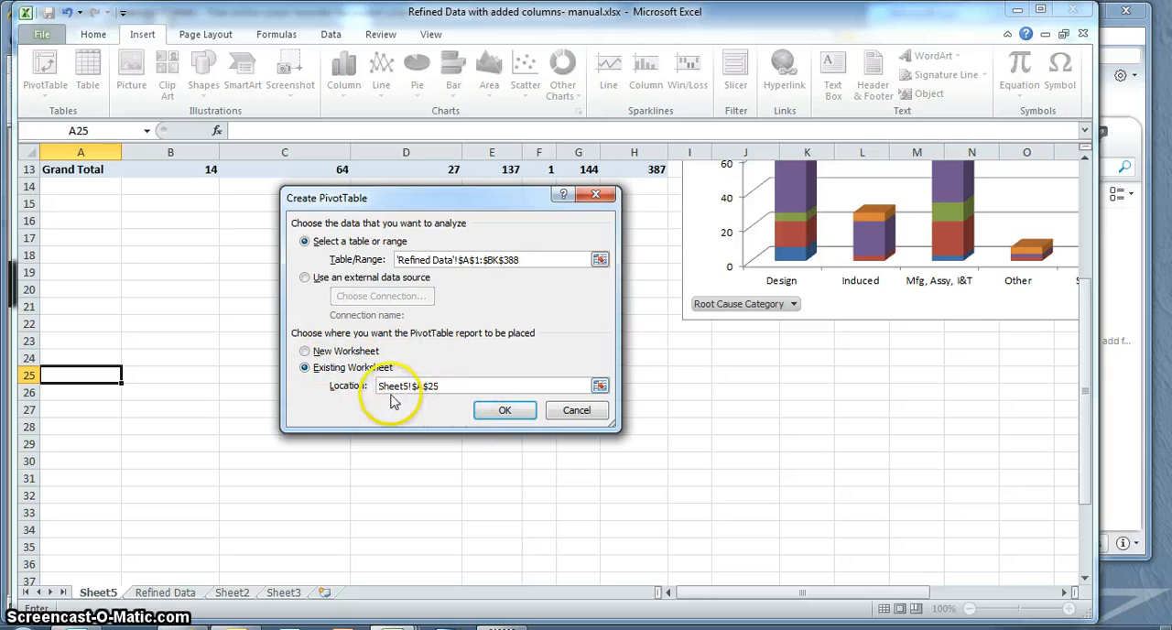
pyautogui.click(505, 412)
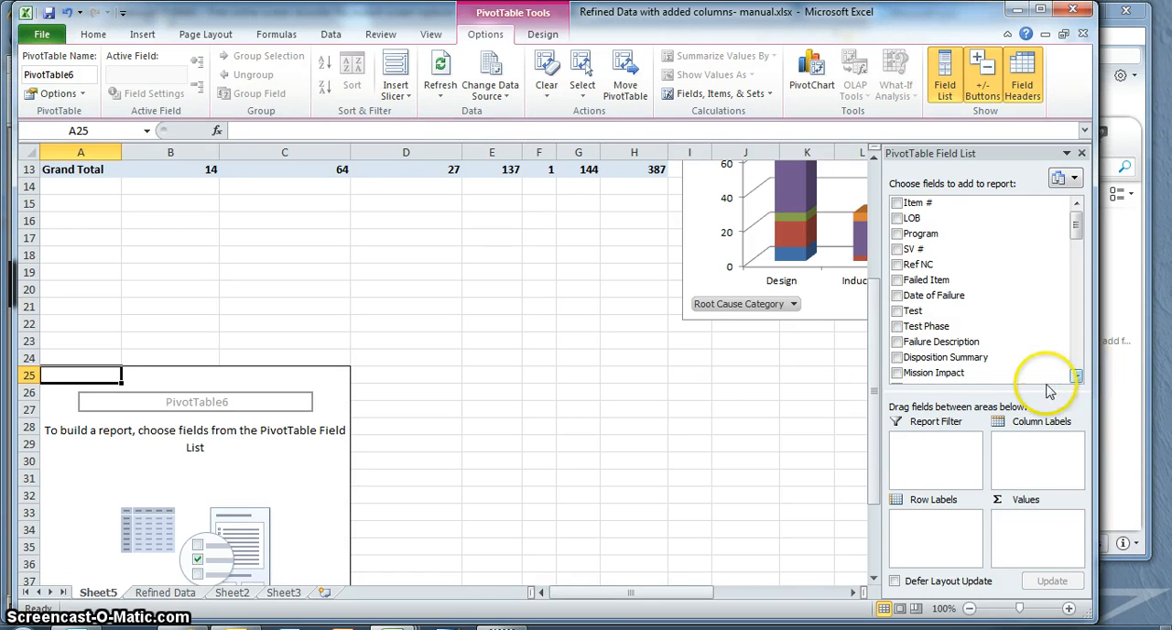
# Set Mission Impact as the second PivotTable's row labels and count of LOB as its values
pyautogui.moveTo(921, 377); pyautogui.dragTo(930, 535)
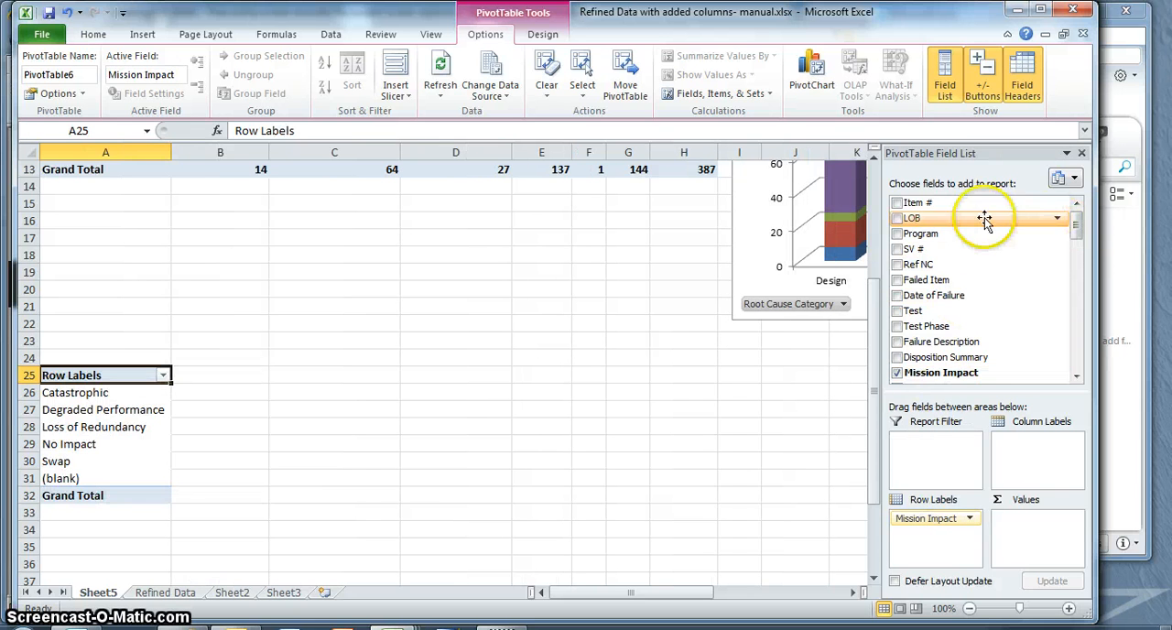
pyautogui.moveTo(926, 223); pyautogui.dragTo(1033, 542)
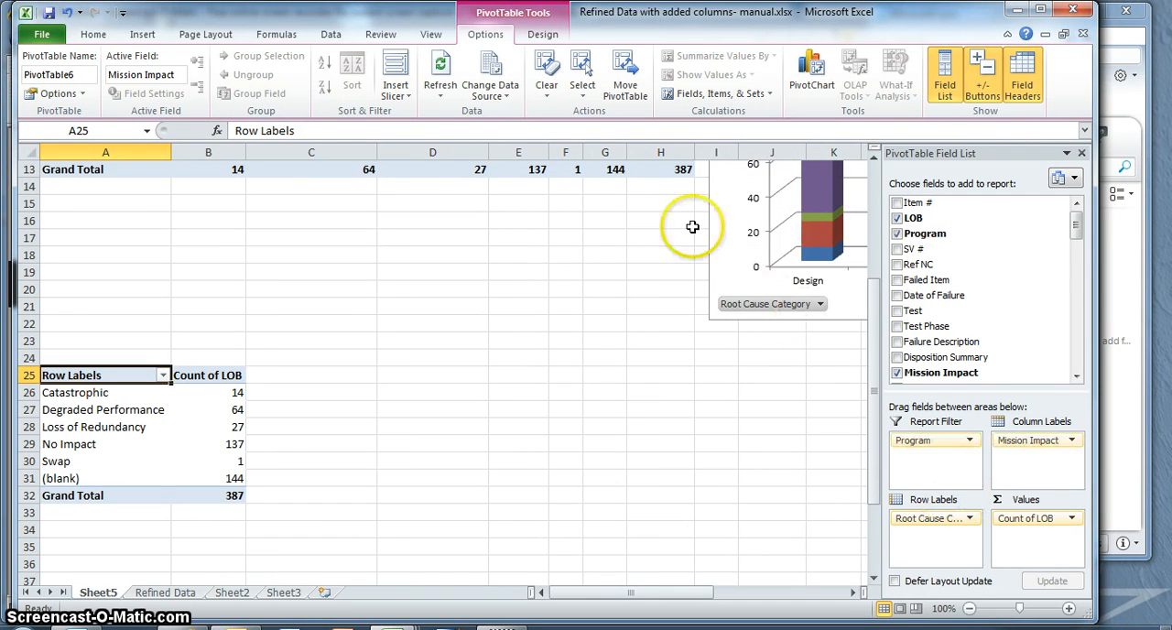
# Insert a 3-D pie chart of the Mission Impact counts and move it beside the second PivotTable
pyautogui.click(142, 34)
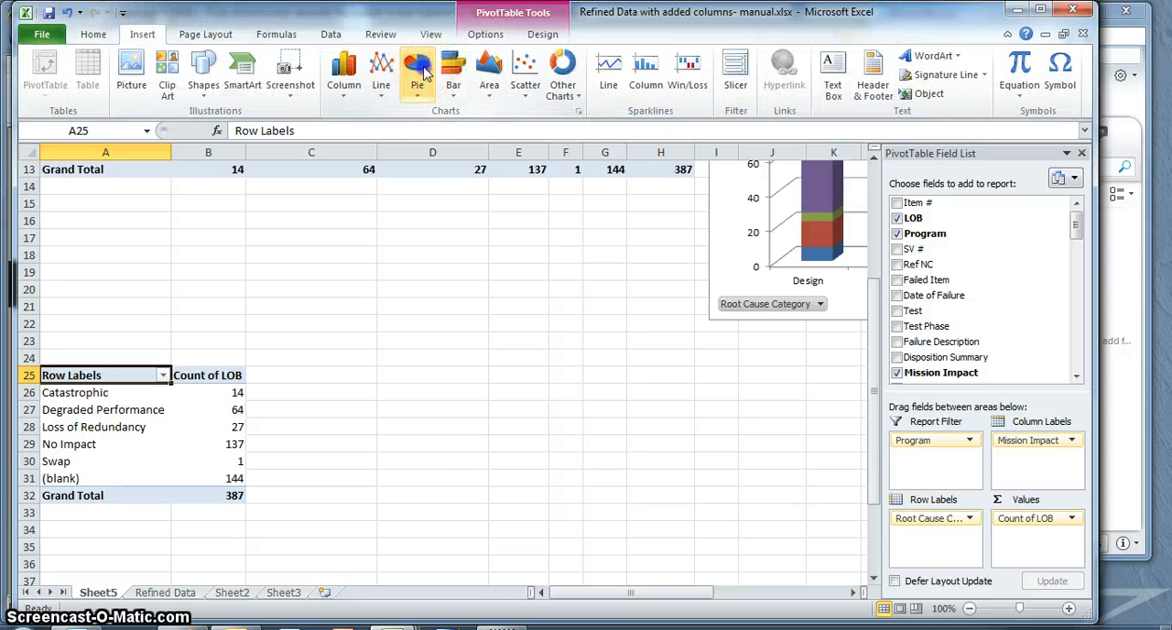
pyautogui.click(420, 73)
pyautogui.click(424, 259)
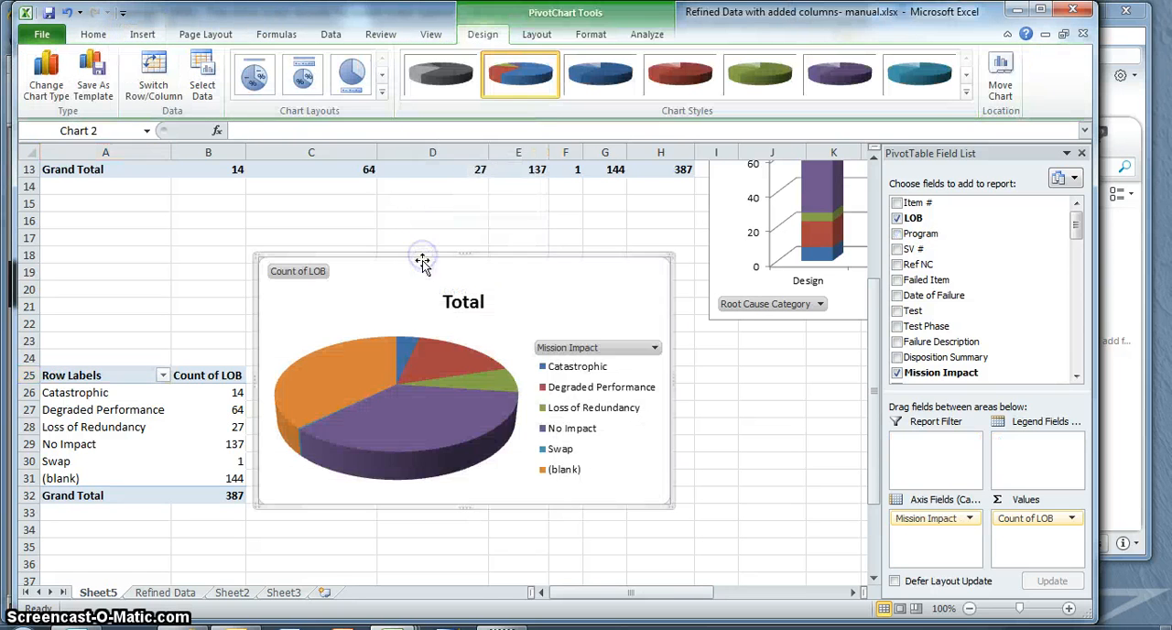
pyautogui.moveTo(412, 303); pyautogui.dragTo(448, 382)
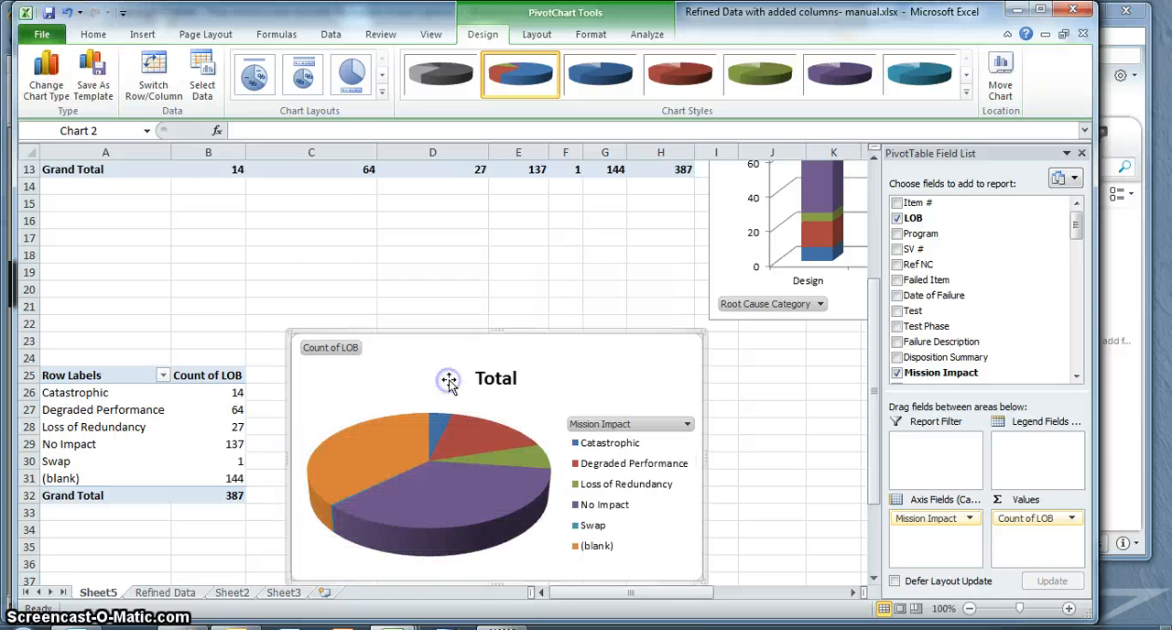